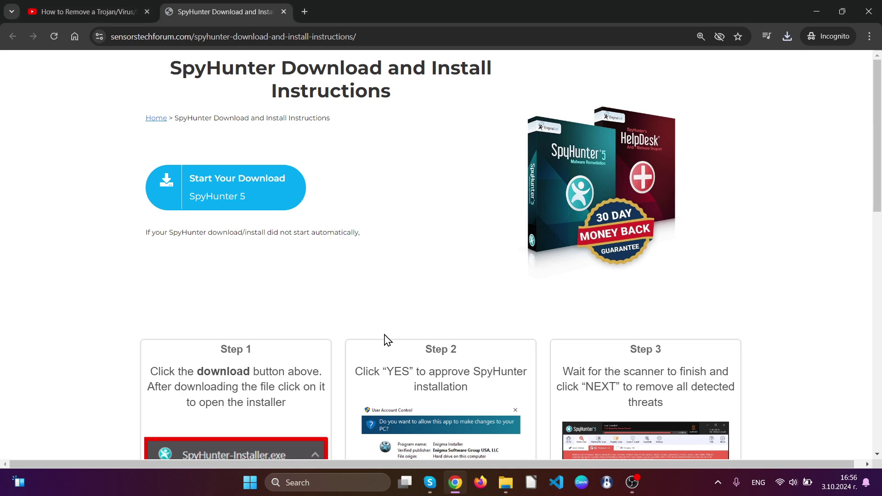
- Install SpyHunter 5 in English, accepting the EULA and Privacy Policy, and finish the setup
scroll(449, 269, "down", 2)
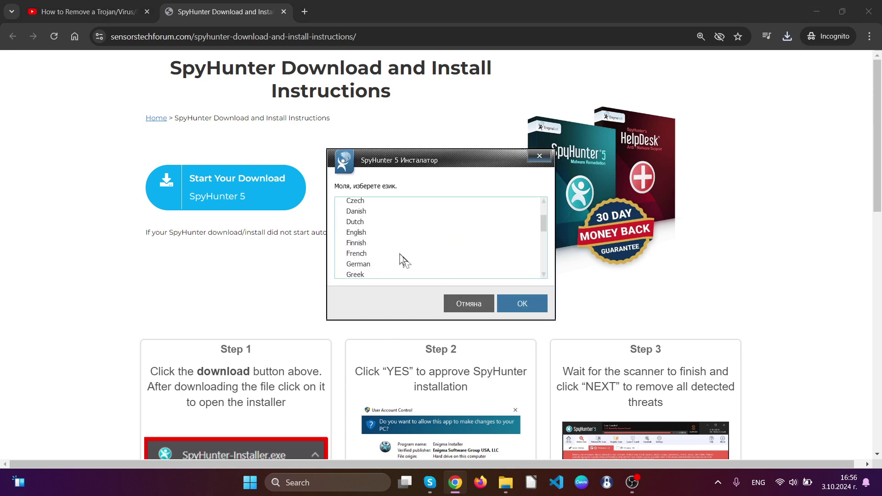
left_click(363, 231)
left_click(518, 301)
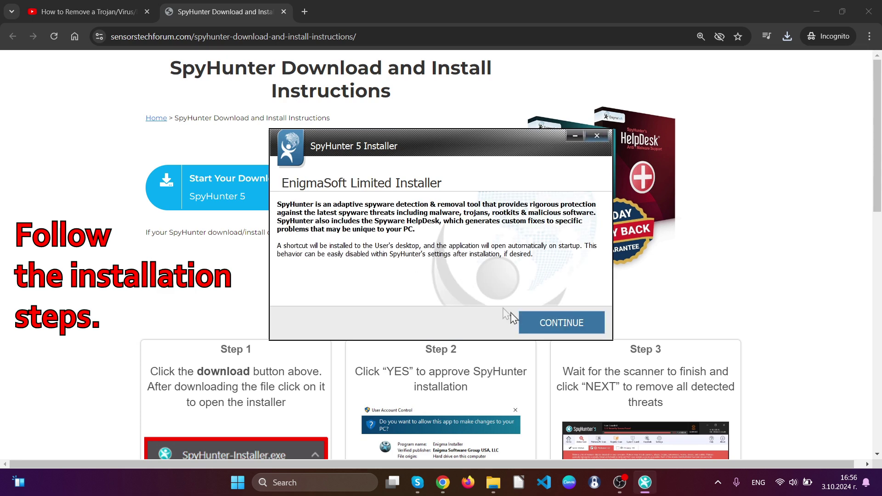
left_click(551, 329)
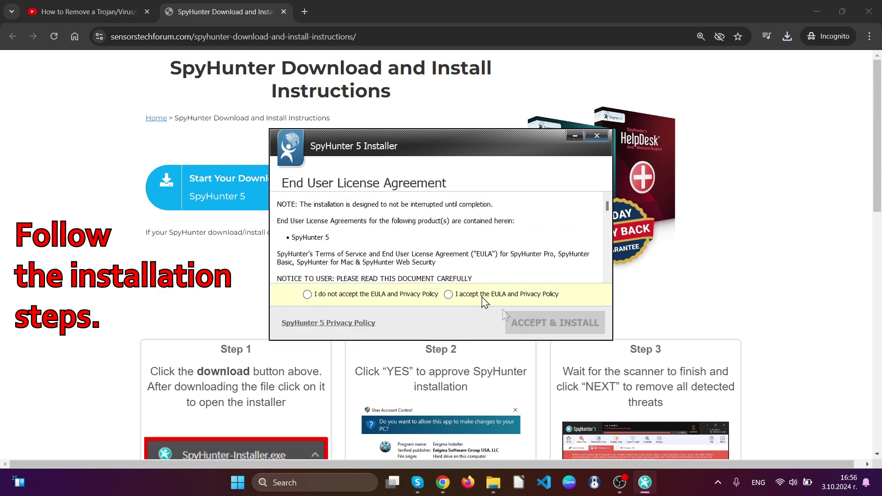
left_click(449, 295)
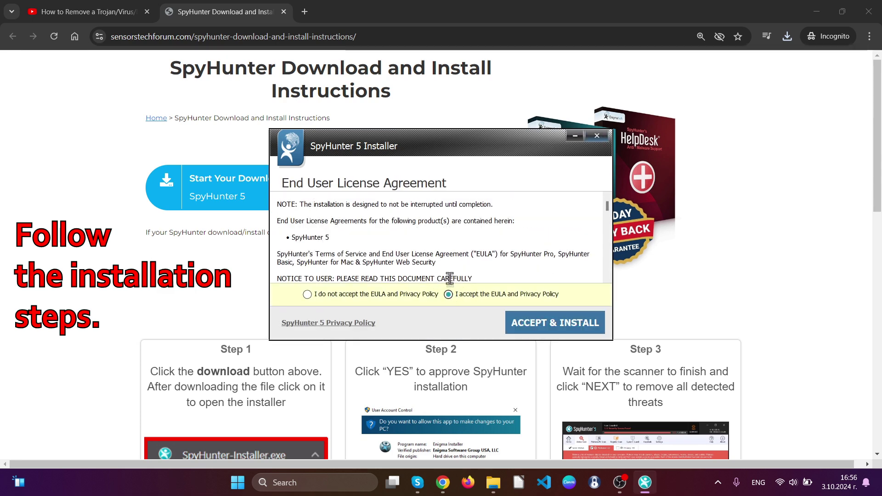
left_click(531, 324)
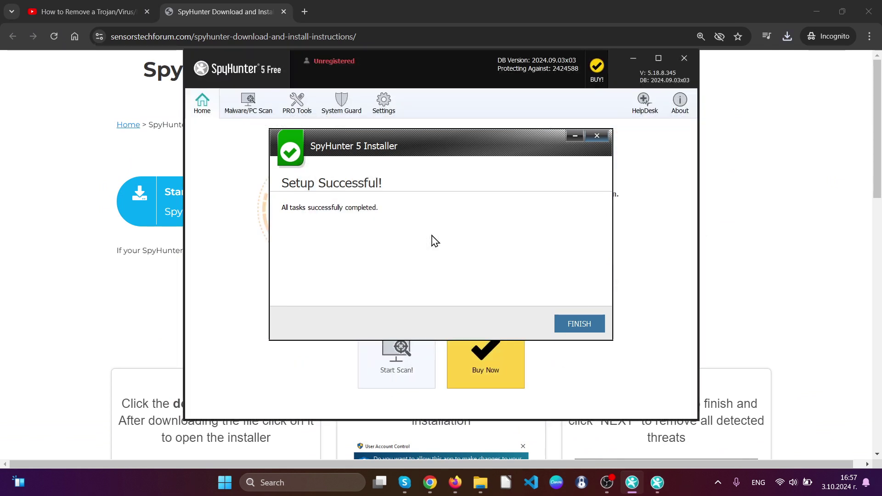
left_click(574, 324)
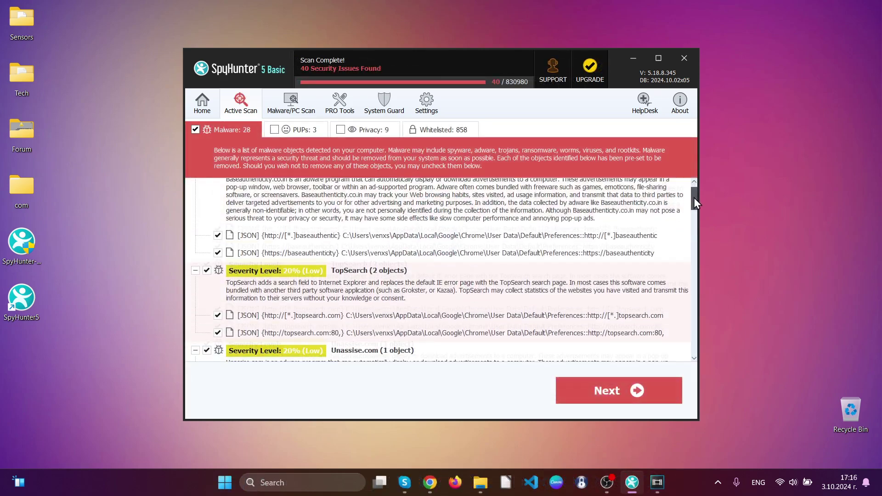
- Review the detected malware, select all detected objects for removal, and proceed past the PRO optimizations offer
left_click_drag(697, 203, 693, 359)
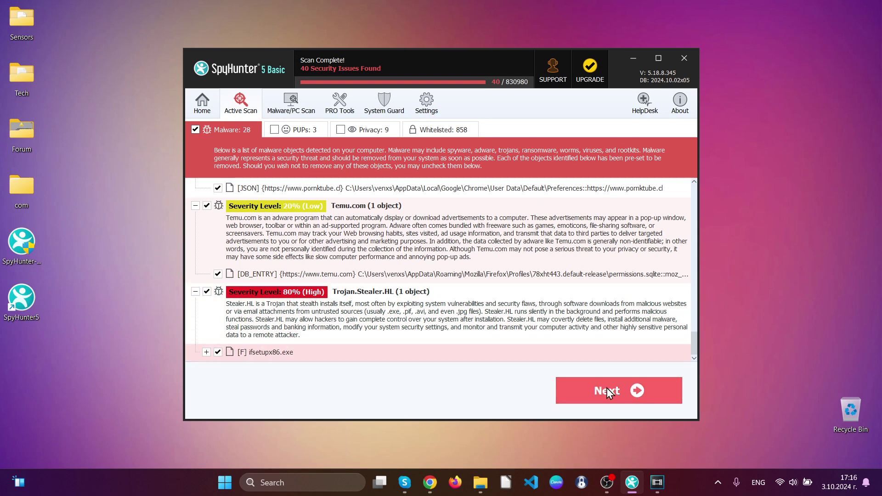
left_click(609, 391)
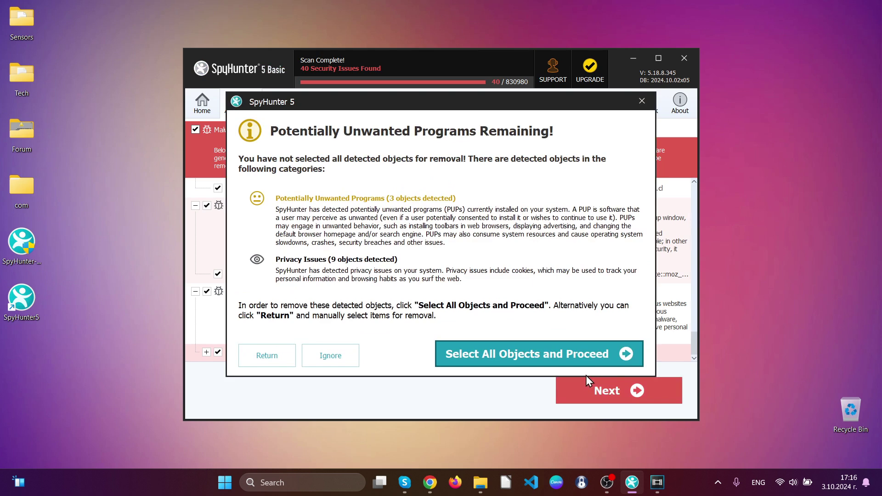
left_click(571, 358)
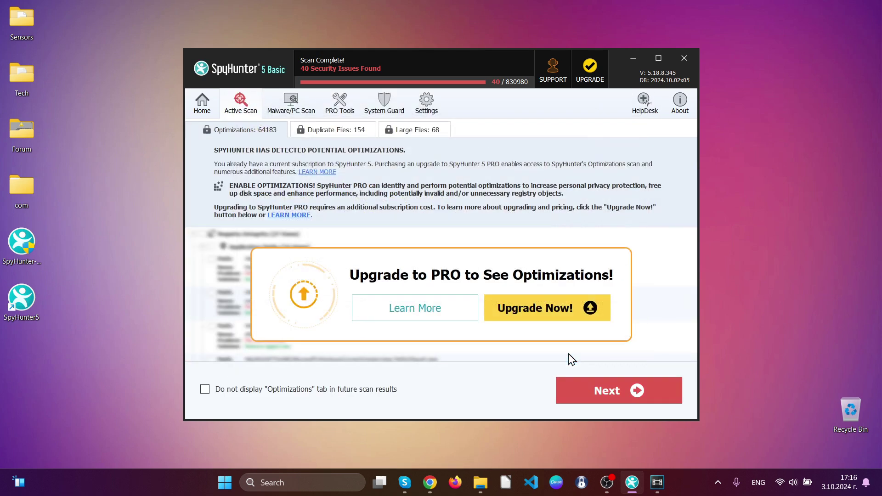
left_click(619, 396)
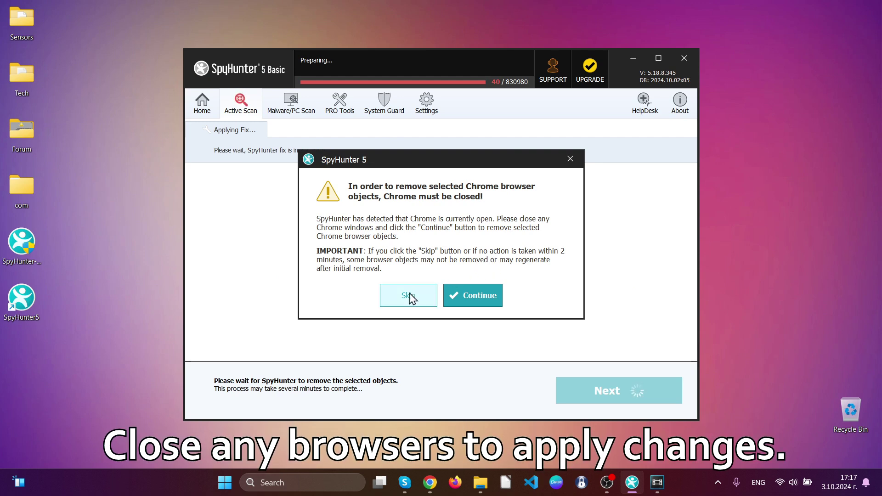
- Have SpyHunter close Chrome and continue removing the selected objects, and finish the scan
left_click(455, 297)
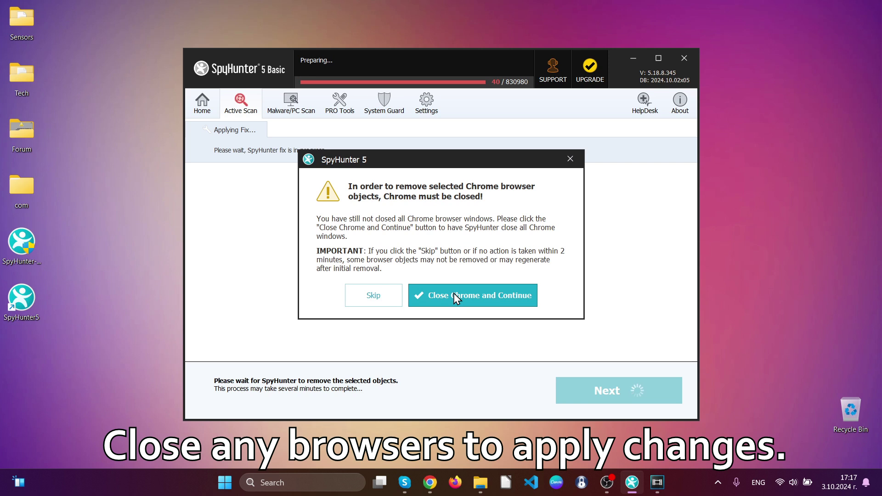
left_click(455, 296)
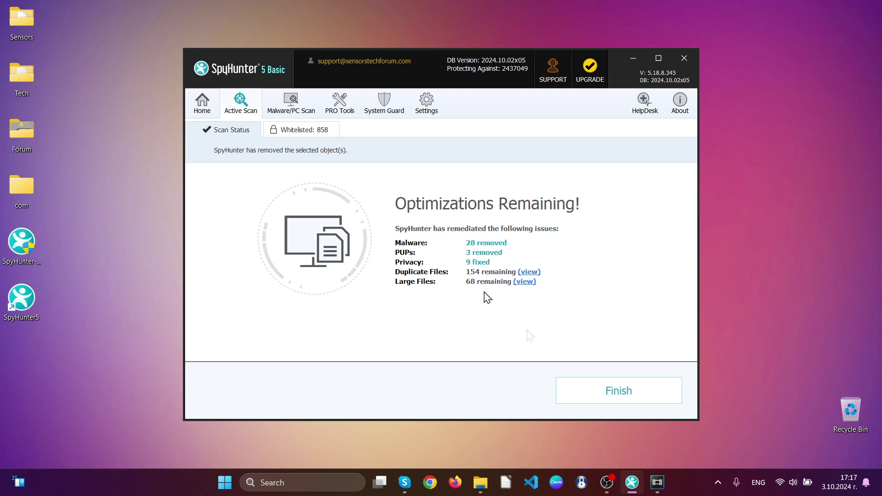
left_click(622, 394)
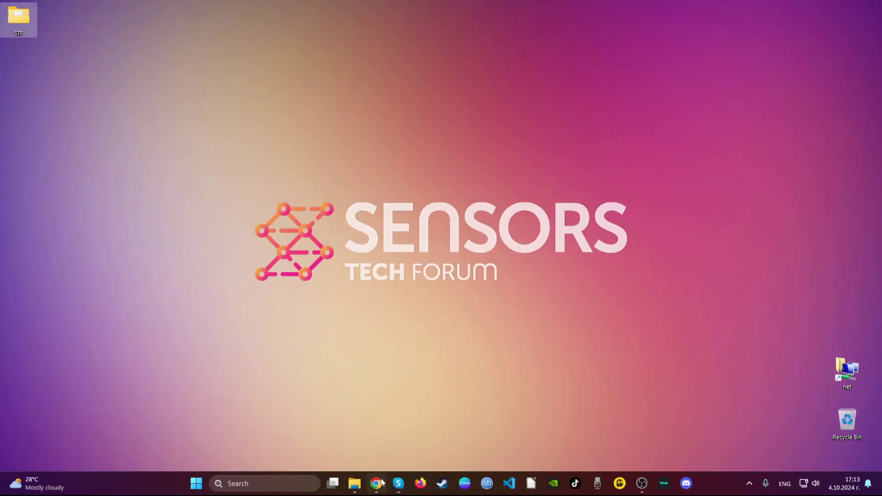
- Switch to Chrome and remove the Blocked Search extension
left_click(381, 482)
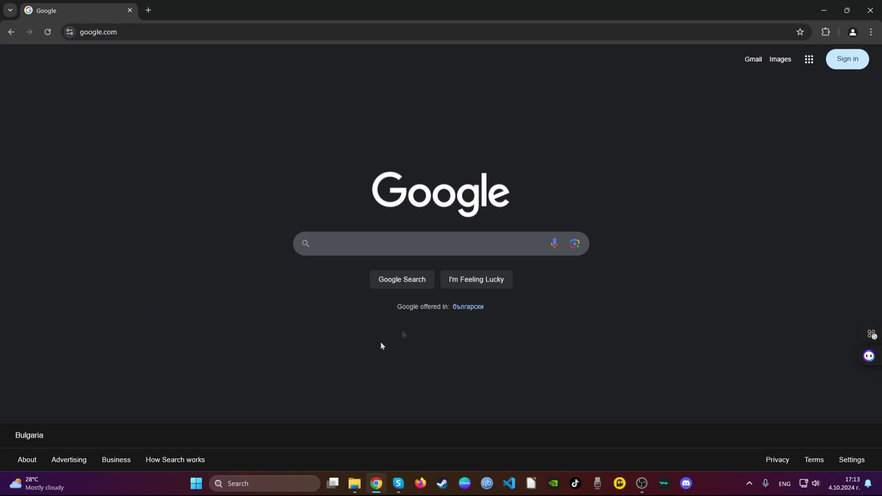
left_click(826, 32)
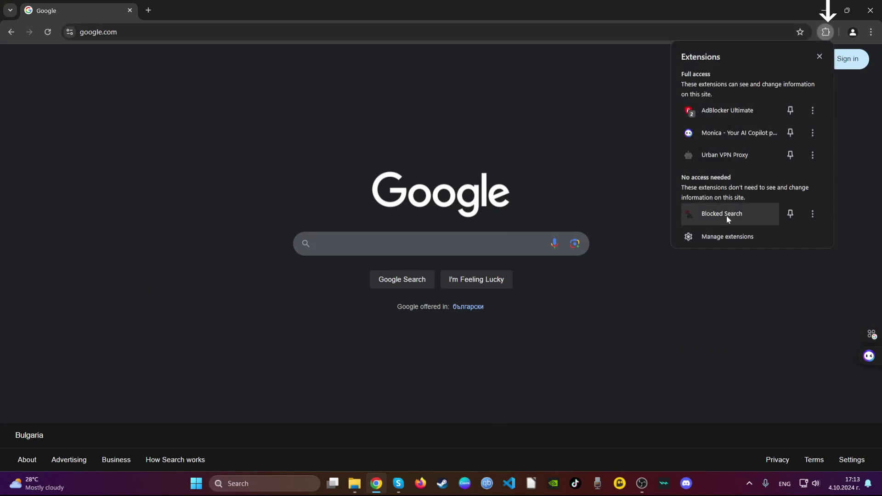
left_click(810, 217)
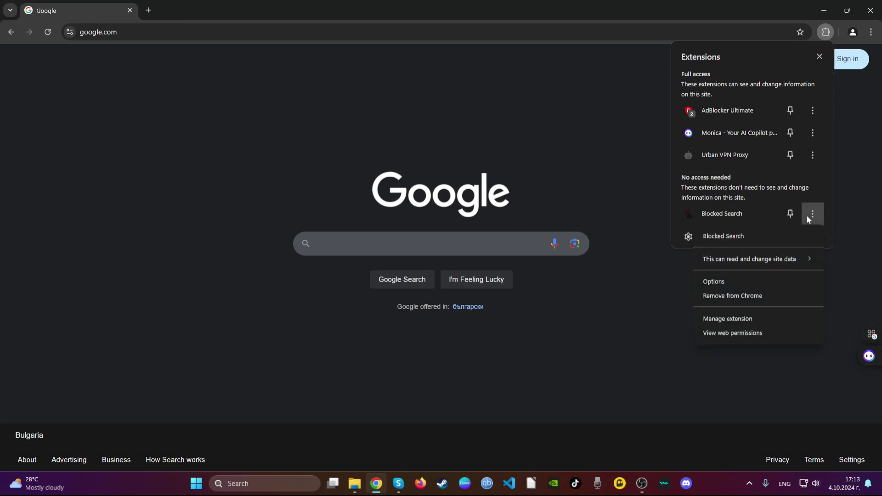
left_click(788, 293)
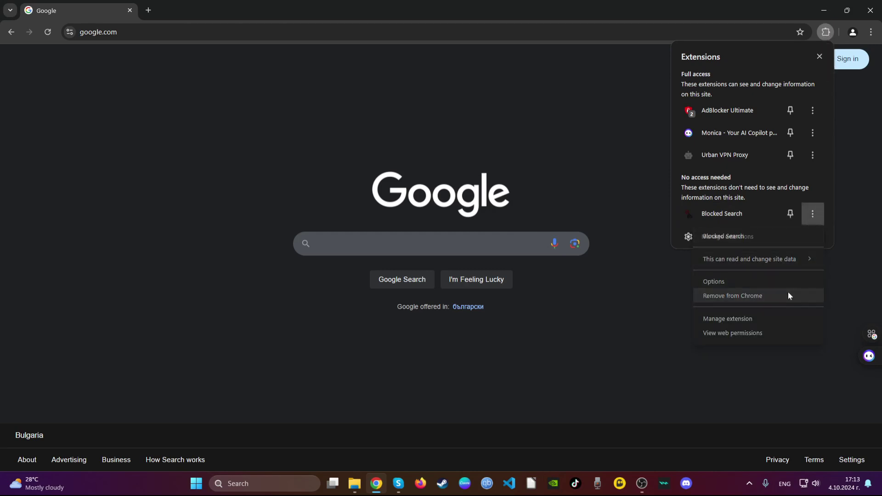
left_click(740, 114)
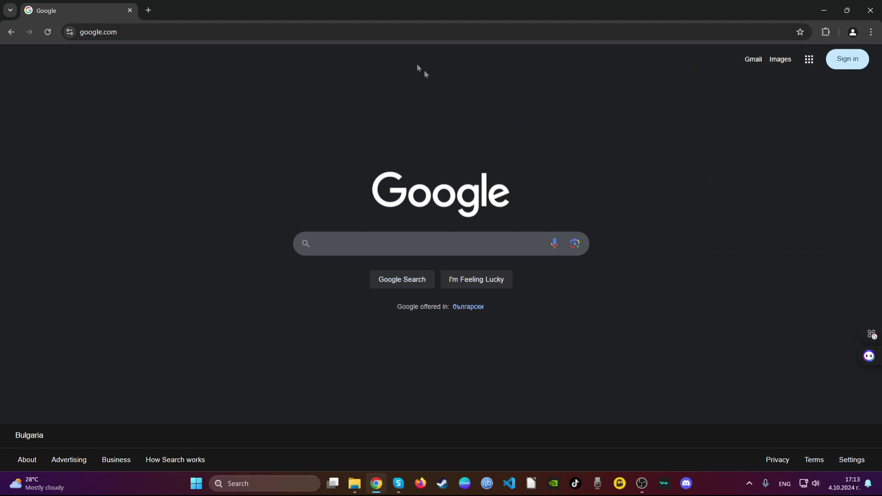
- Go to chrome://settings/clearBrowserData in the current tab
key("ctrl+l")
type("clear")
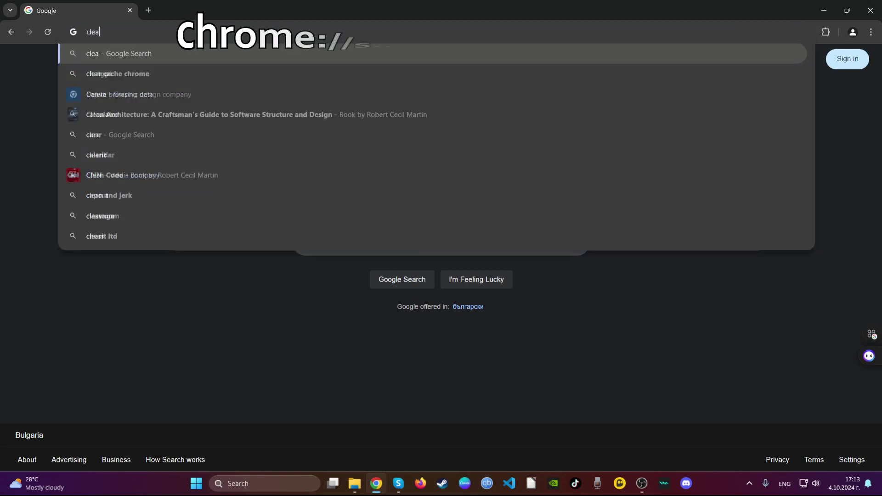
key("BackSpace")
key("BackSpace")
key("BackSpace")
key("BackSpace")
key("BackSpace")
type("chro")
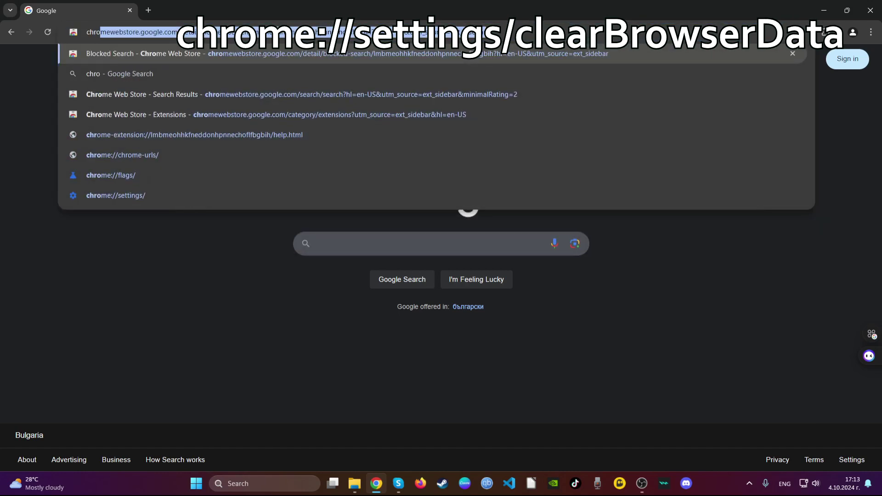
type("me://")
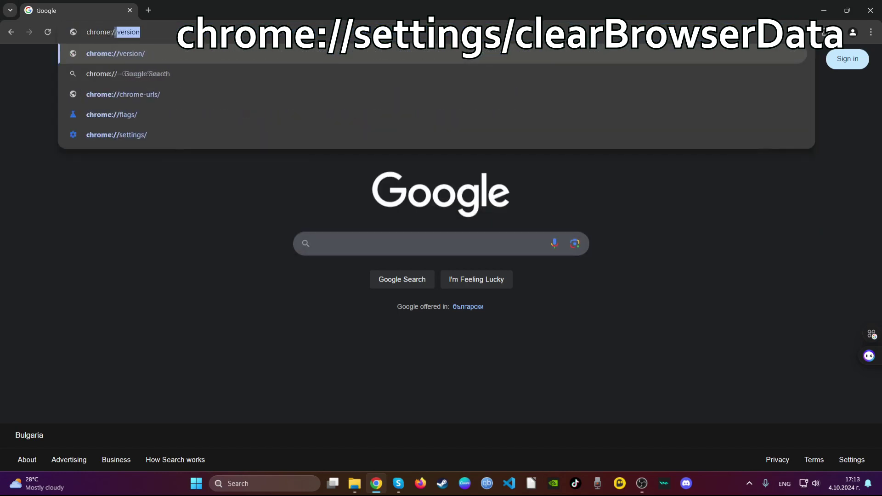
type("settings/")
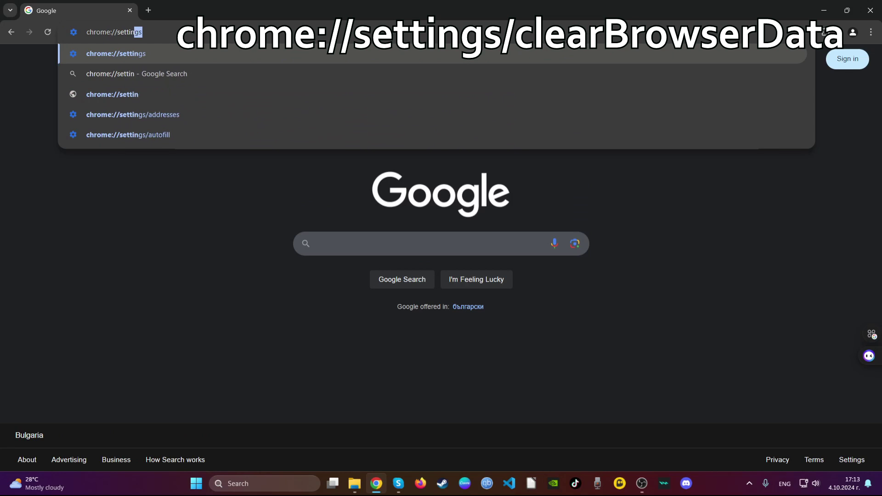
type("clea")
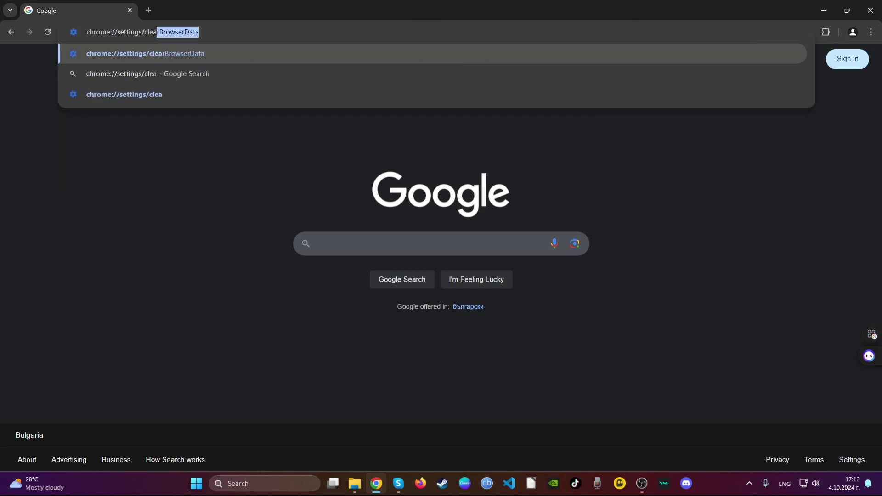
key("Return")
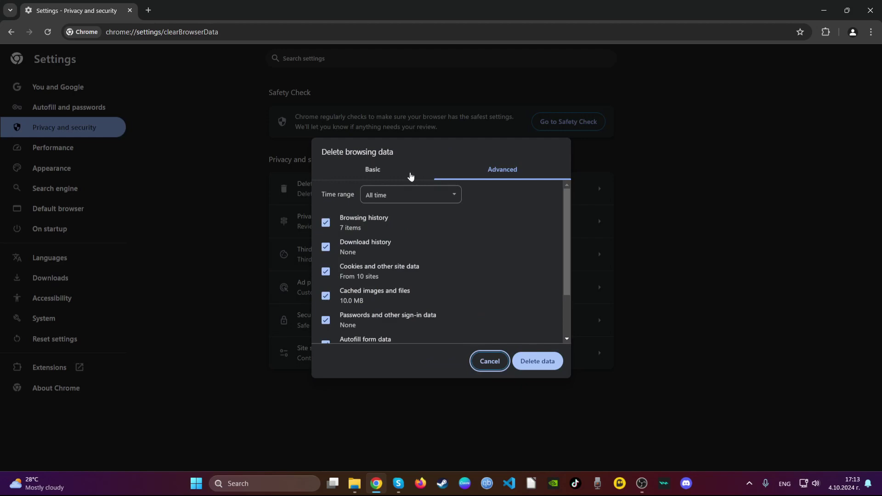
- Exclude passwords and other sign-in data, delete the other selected browsing data for all time, and close Chrome
scroll(425, 250, "down", 2)
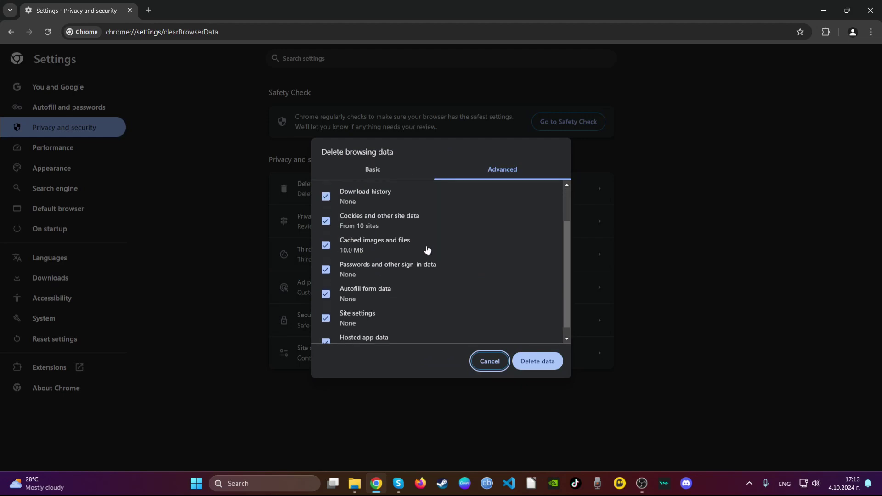
left_click(405, 258)
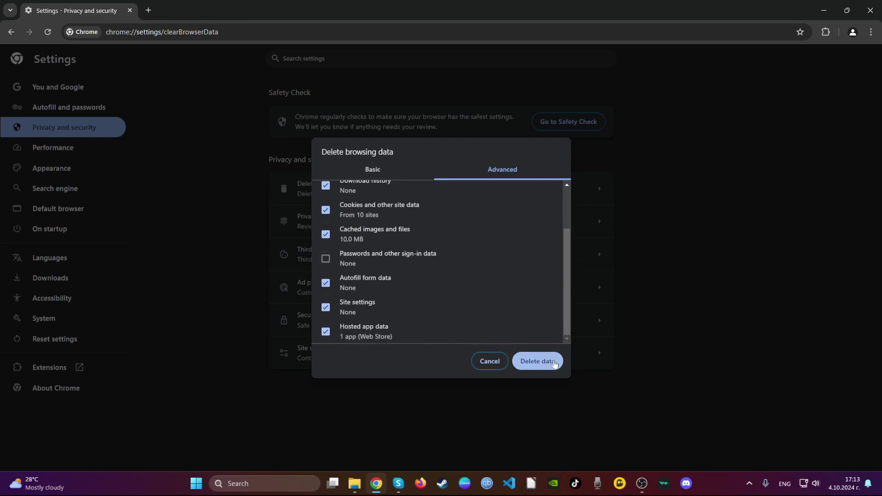
left_click(555, 363)
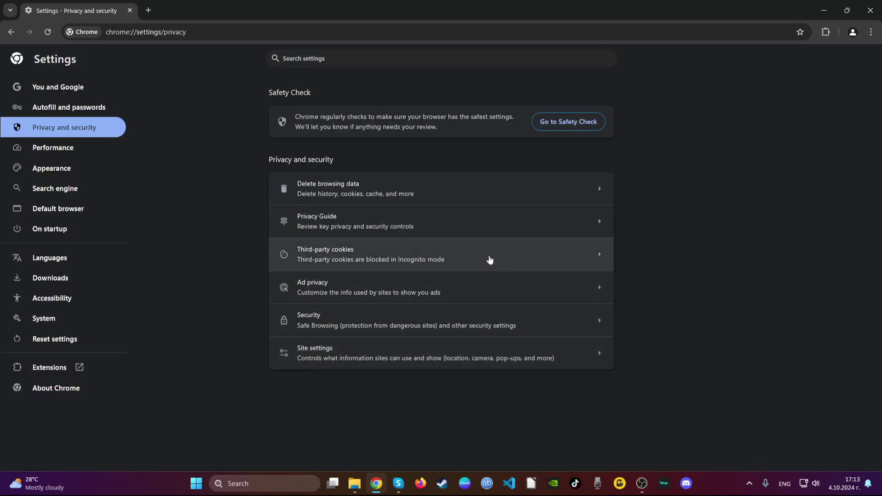
left_click(869, 14)
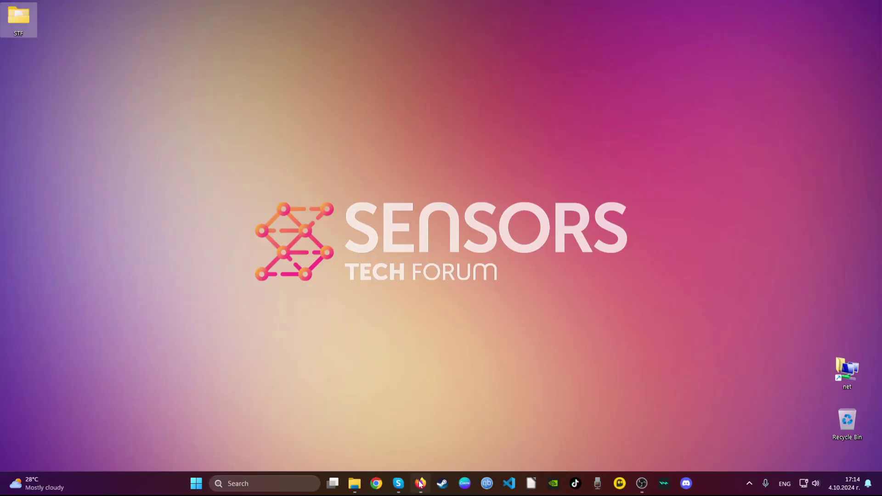
- Switch to Firefox and remove the Safeplex Search extension without reporting it to Mozilla
left_click(420, 484)
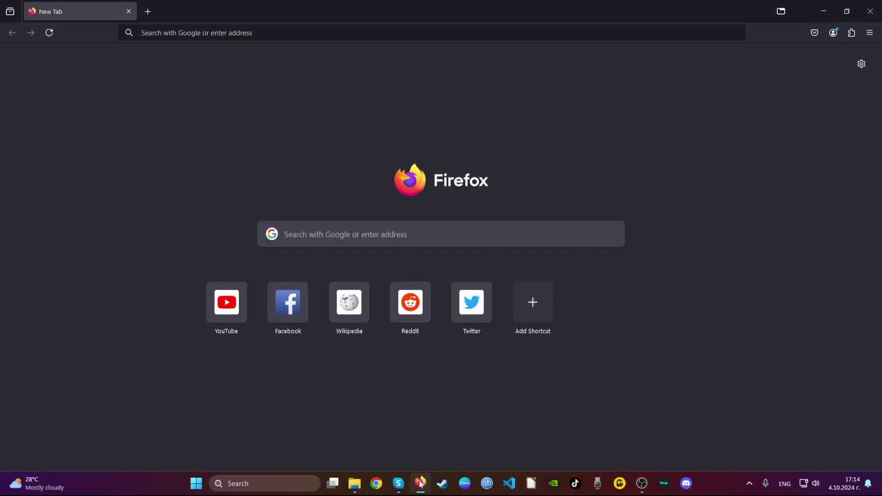
left_click(852, 33)
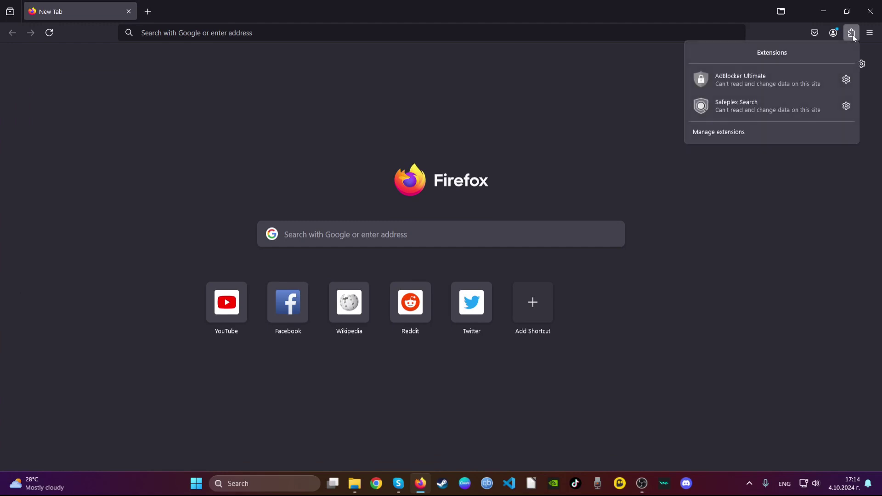
right_click(808, 112)
left_click(844, 107)
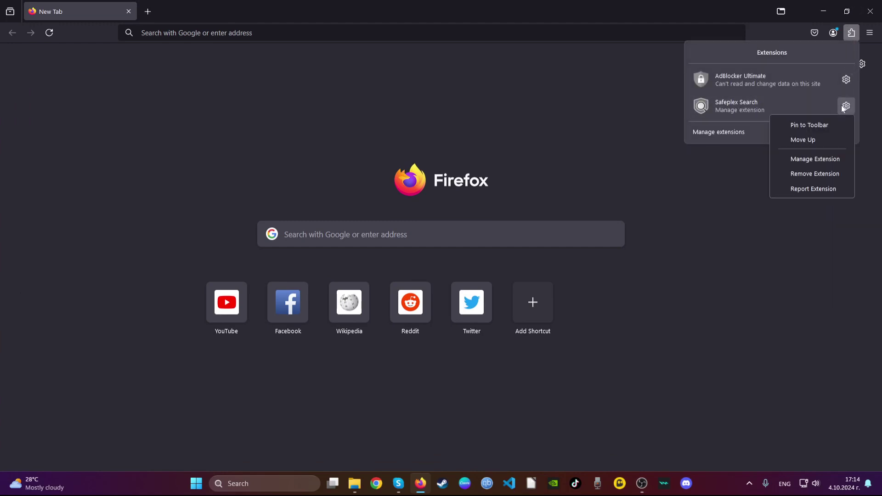
left_click(813, 174)
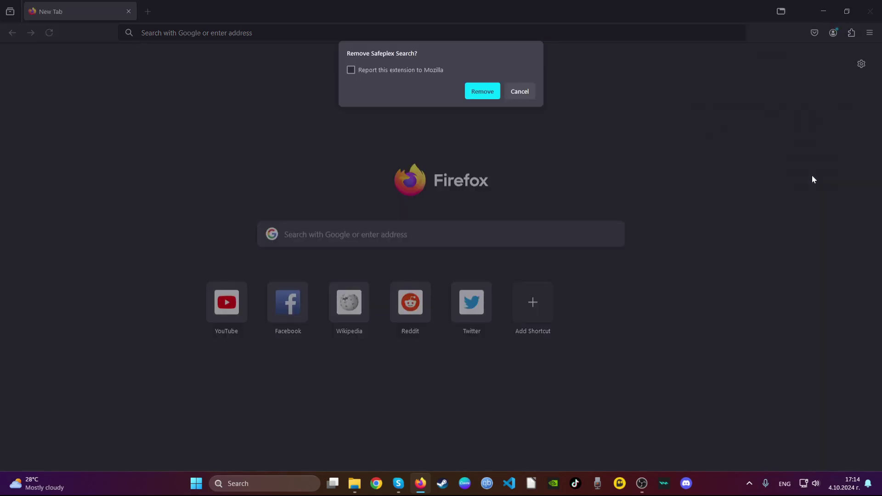
left_click(488, 96)
- Go to about:support in the current tab
left_click(423, 32)
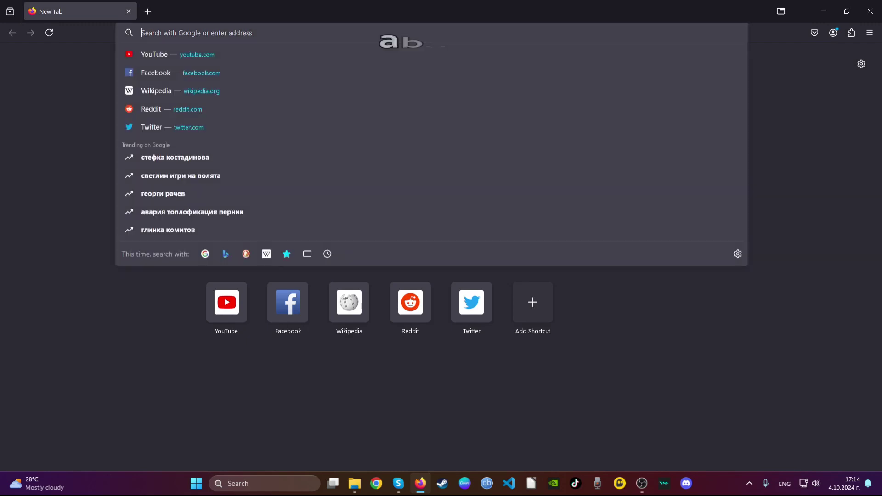
type("ab")
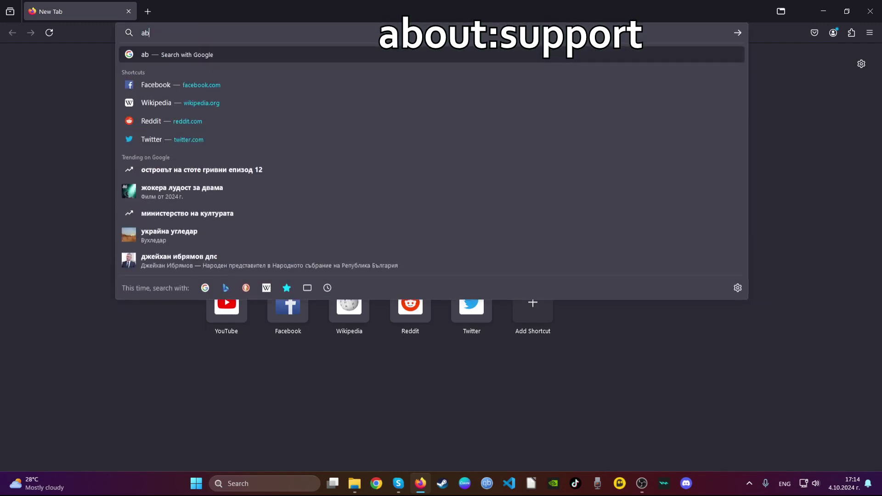
type("out:support")
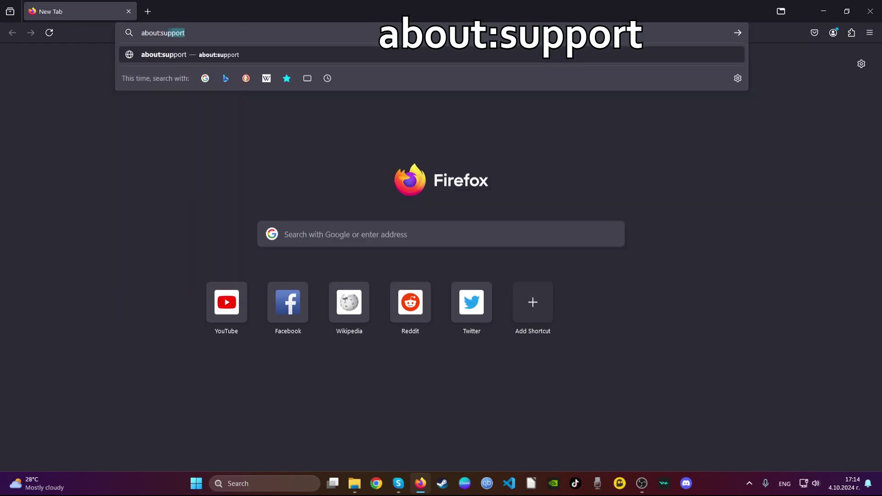
key("Return")
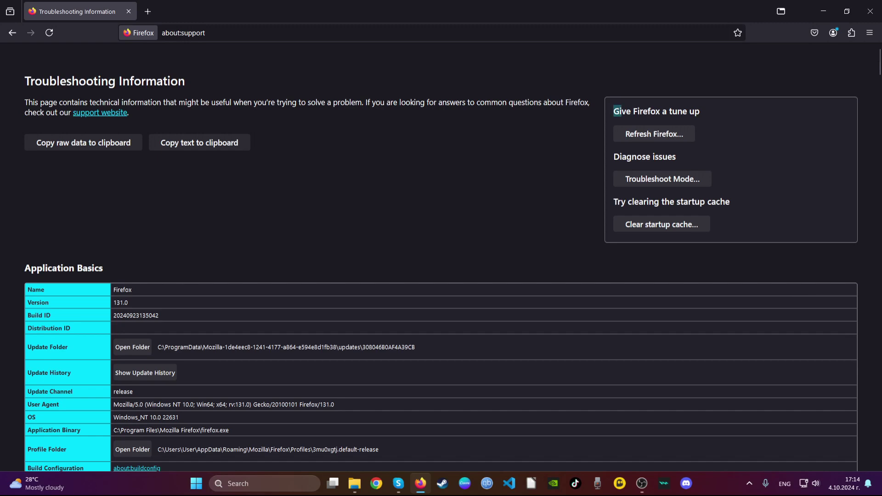
- Refresh Firefox from the troubleshooting page, finish the data import, and move the reopened browser window toward the middle of the desktop
left_click_drag(614, 111, 642, 134)
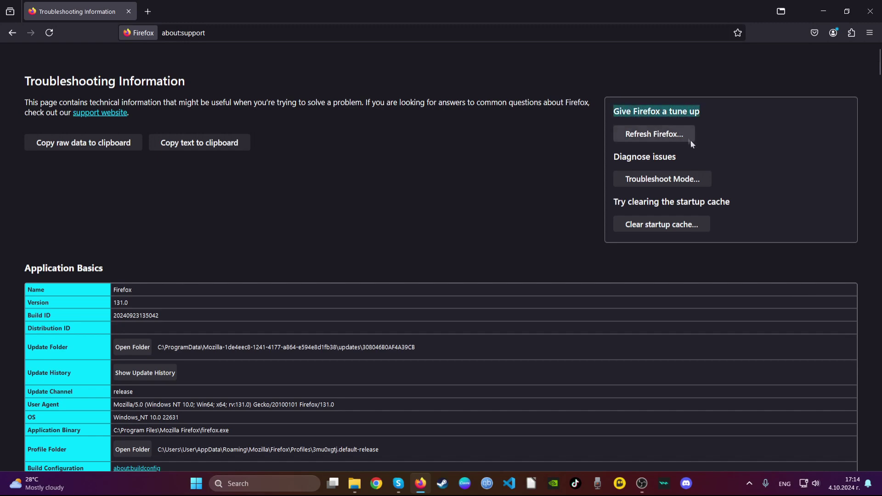
left_click(654, 135)
left_click(473, 117)
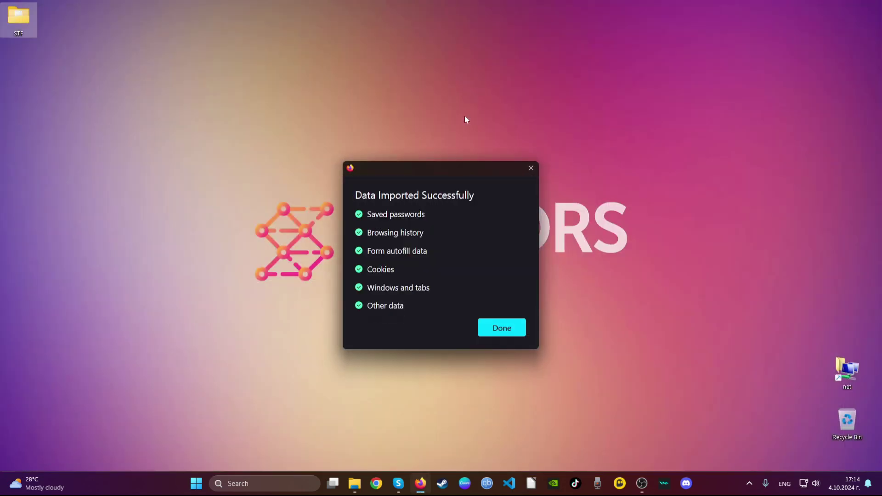
left_click(501, 324)
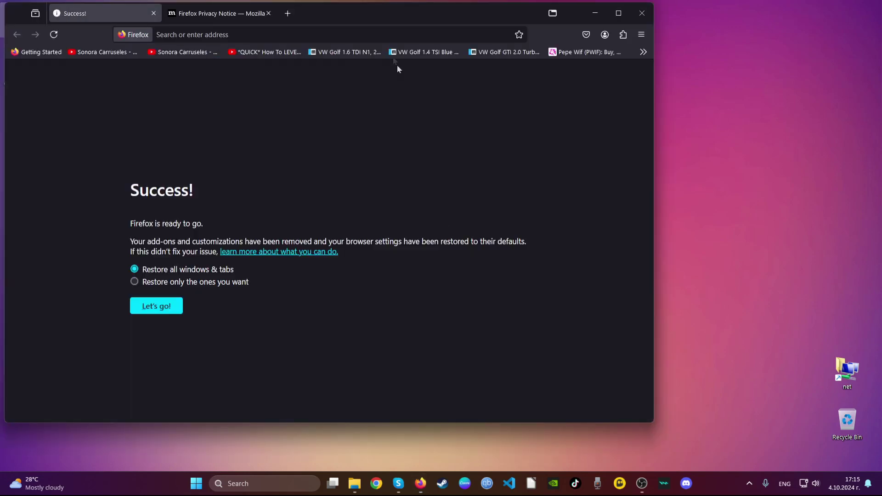
left_click_drag(374, 18, 530, 50)
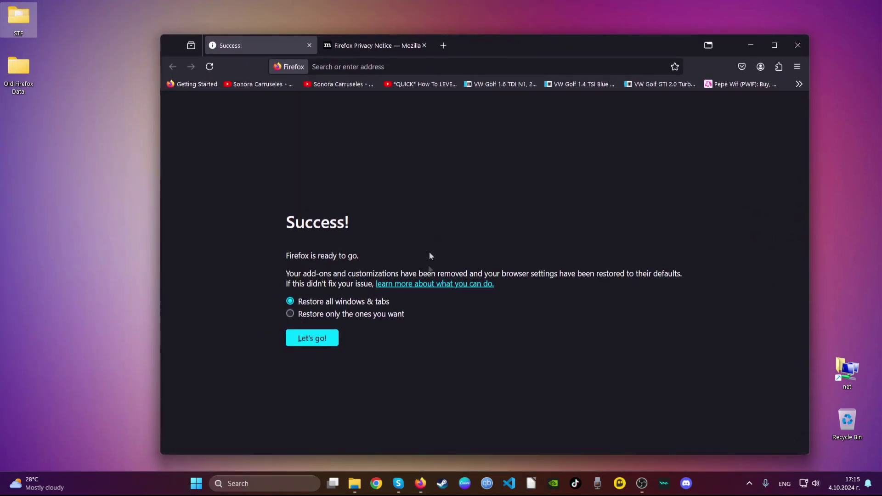
left_click_drag(412, 303, 286, 229)
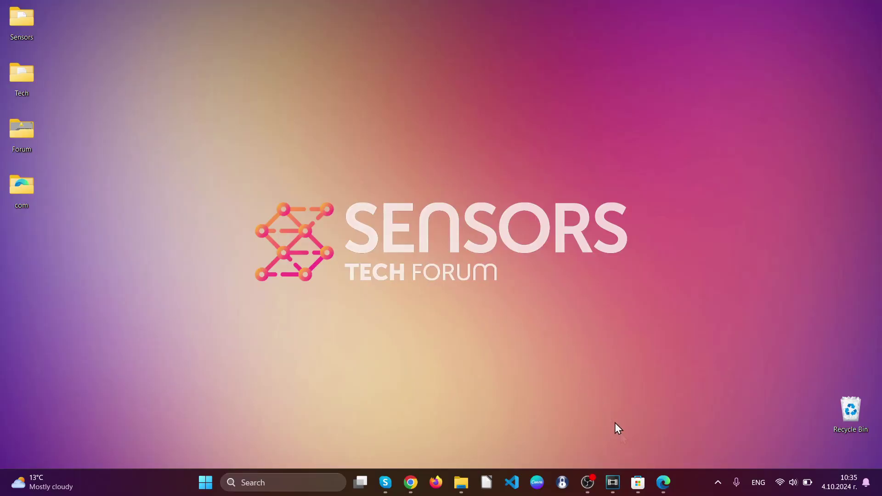
- Switch to Microsoft Edge and remove the Search from Popup or ContextMenu extension without reporting abuse
left_click(663, 485)
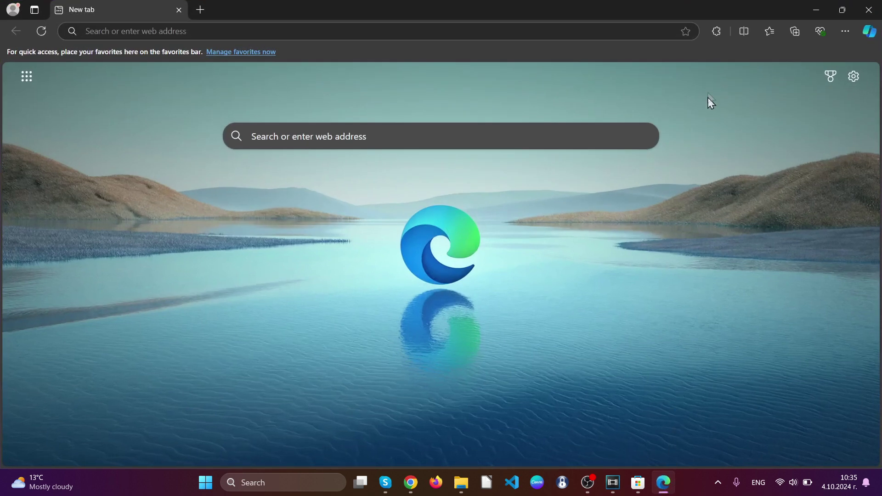
left_click(715, 33)
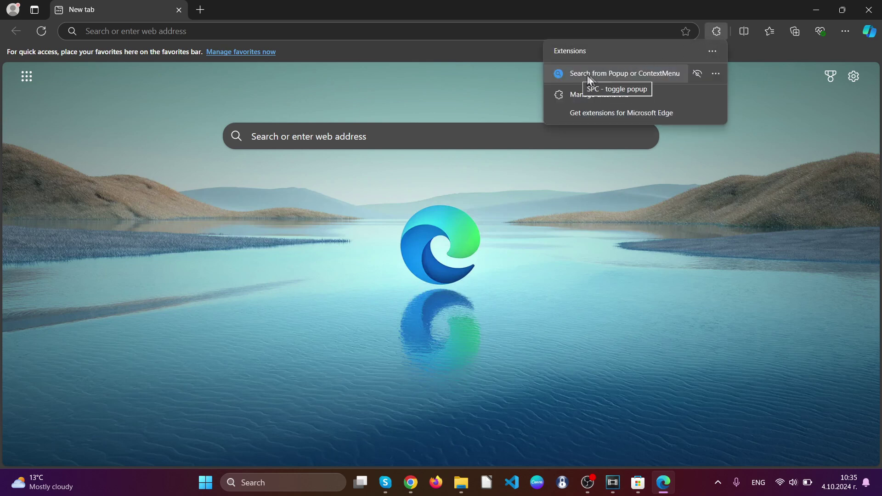
left_click(715, 75)
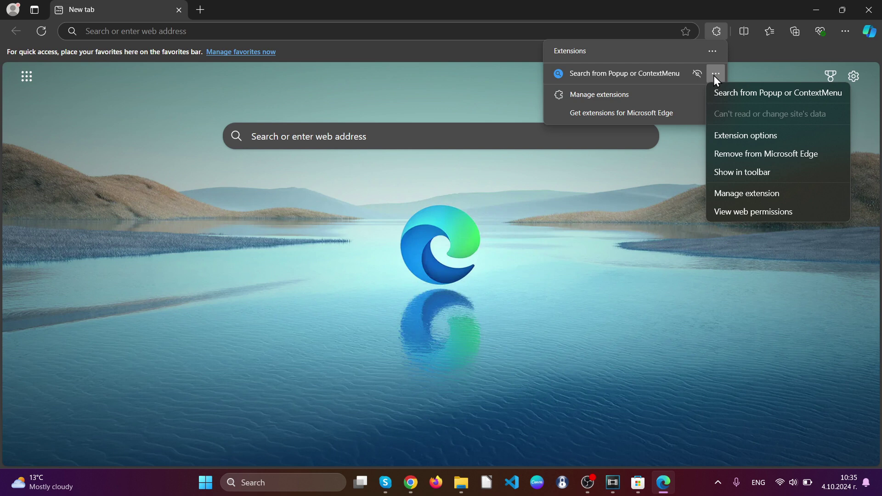
left_click(738, 155)
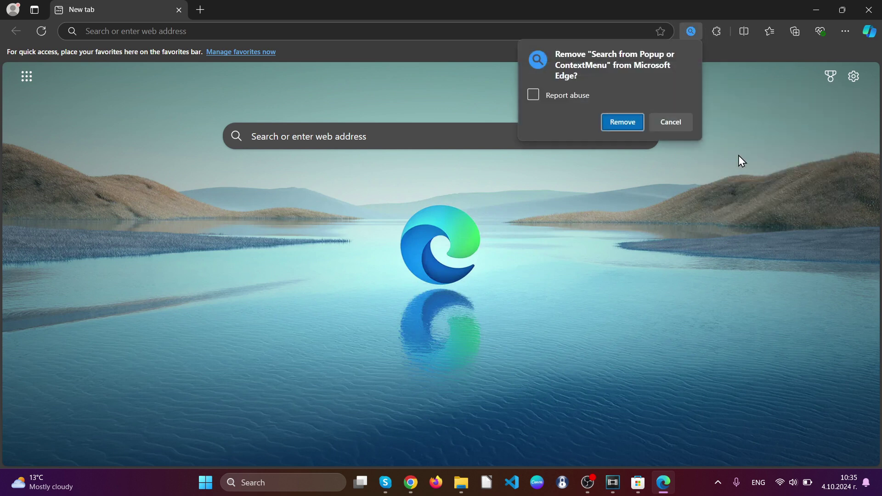
left_click(611, 121)
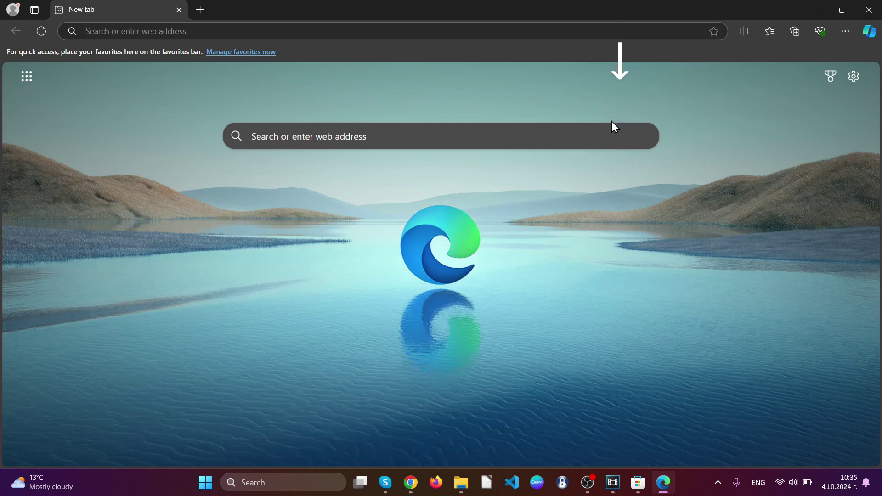
- Go to edge://settings/clearBrowserData in the current tab
left_click(390, 30)
type("ed")
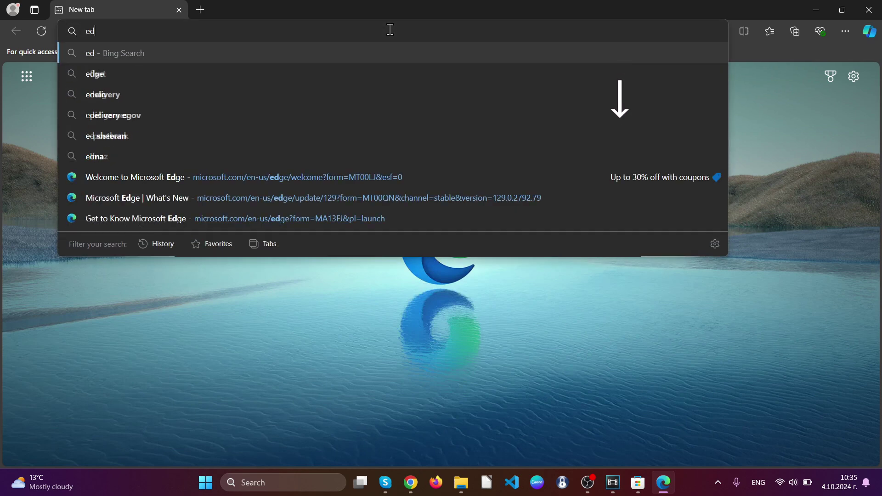
type("ge:")
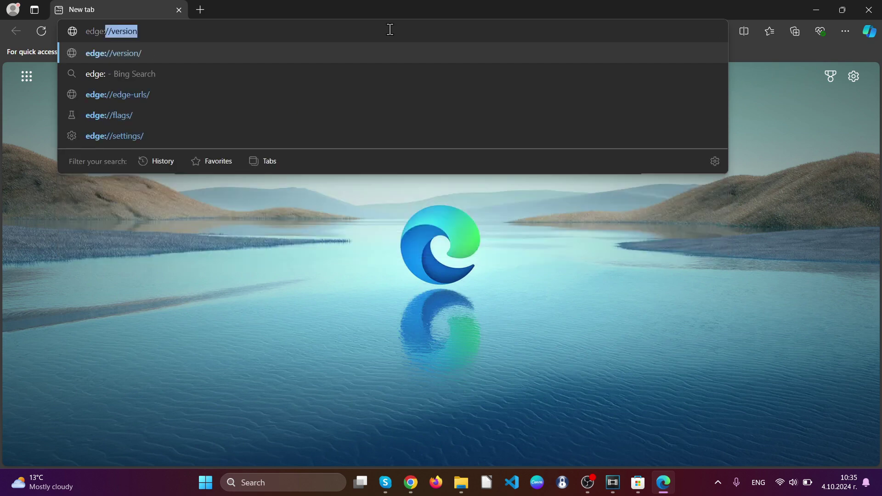
type("//set")
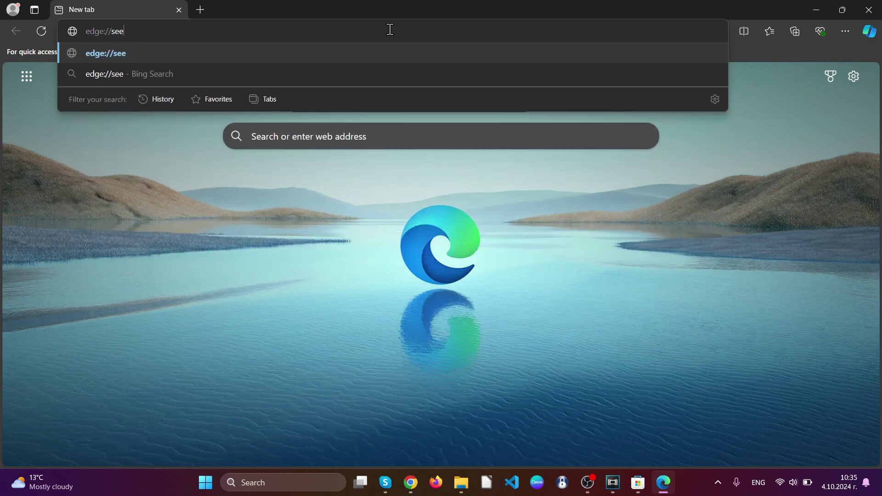
type("tings/")
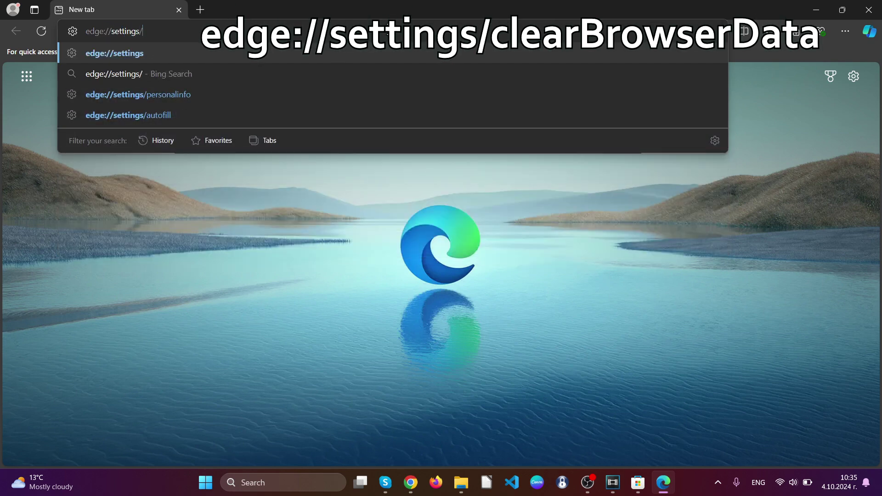
type("clear")
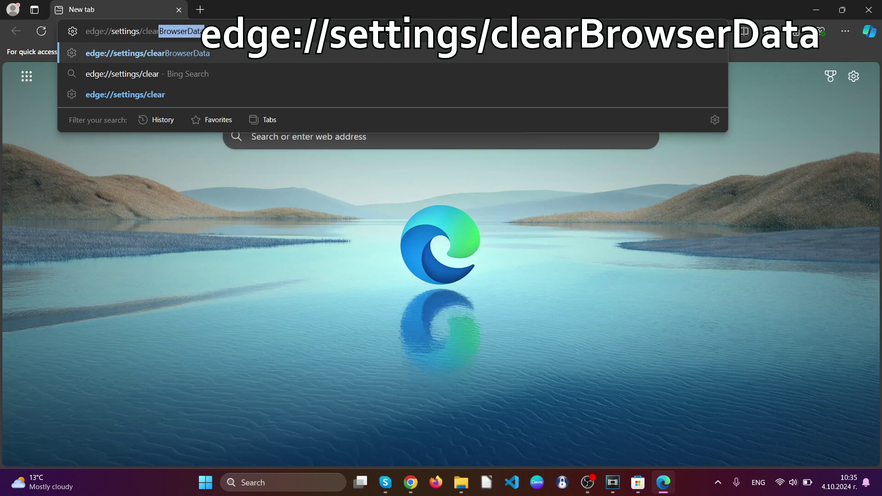
type("BrowserDa")
type("ta")
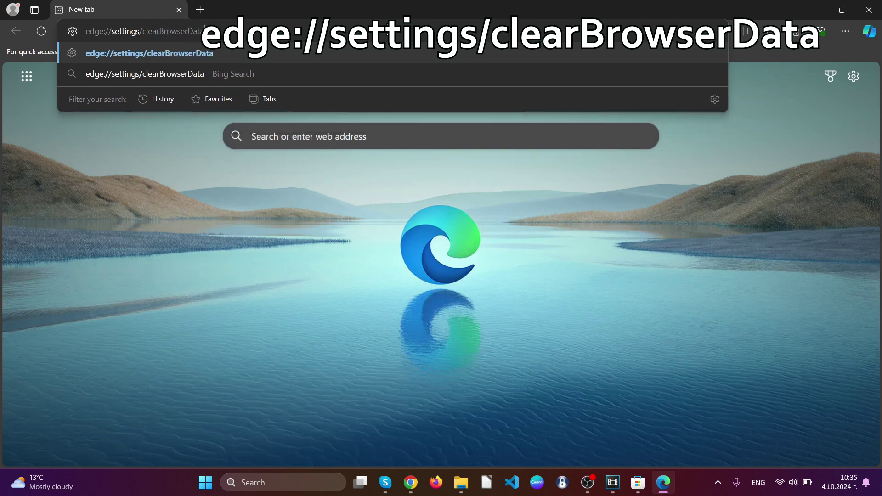
key("Return")
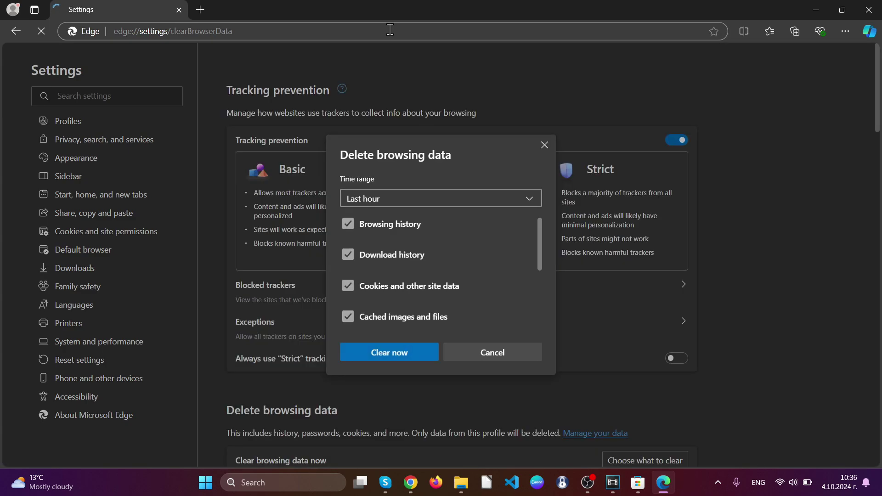
- Add autofill form data, site permissions, previous-version Edge data and Media Foundation data to the selection, clear it for all time, and close Edge
left_click(402, 201)
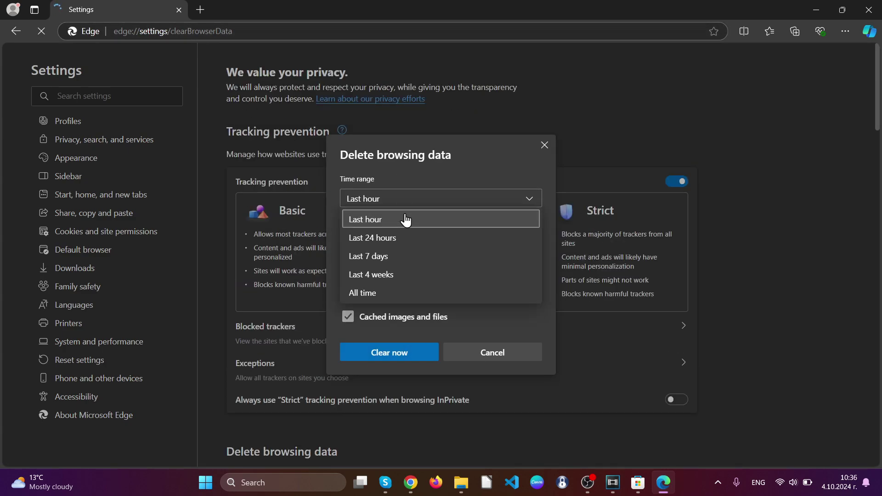
left_click(390, 293)
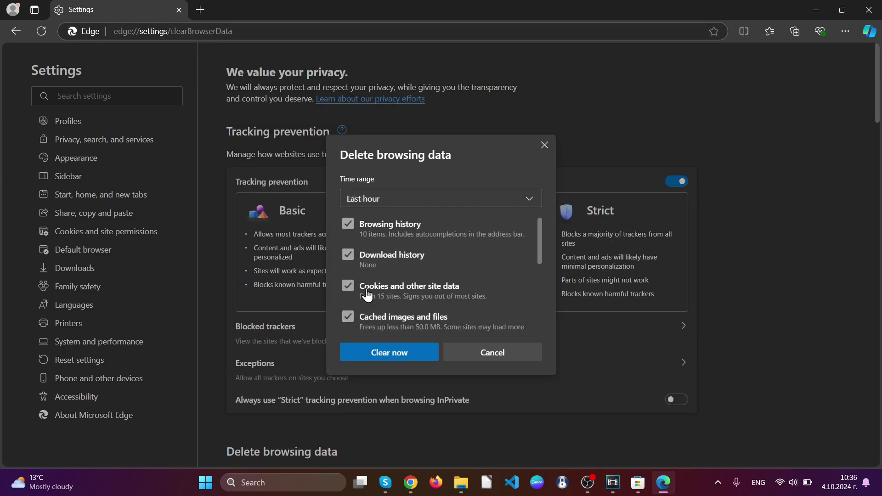
scroll(403, 276, "down", 5)
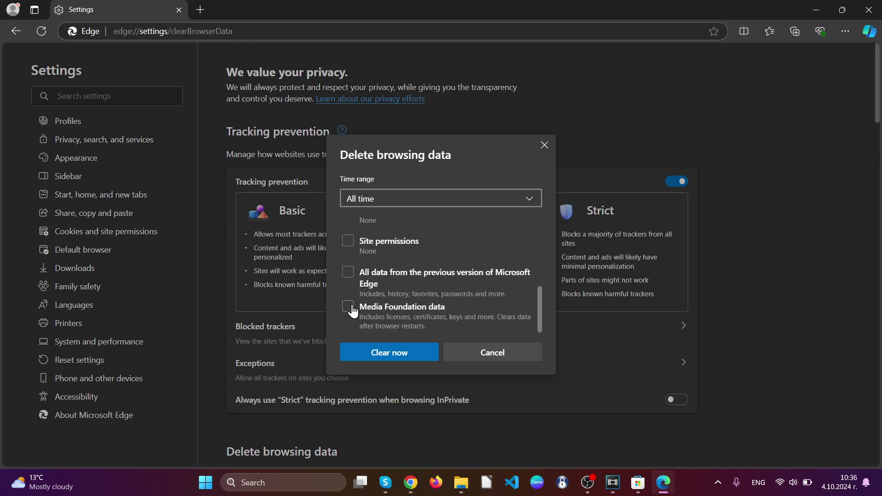
left_click(350, 273)
left_click(348, 242)
scroll(354, 276, "up", 2)
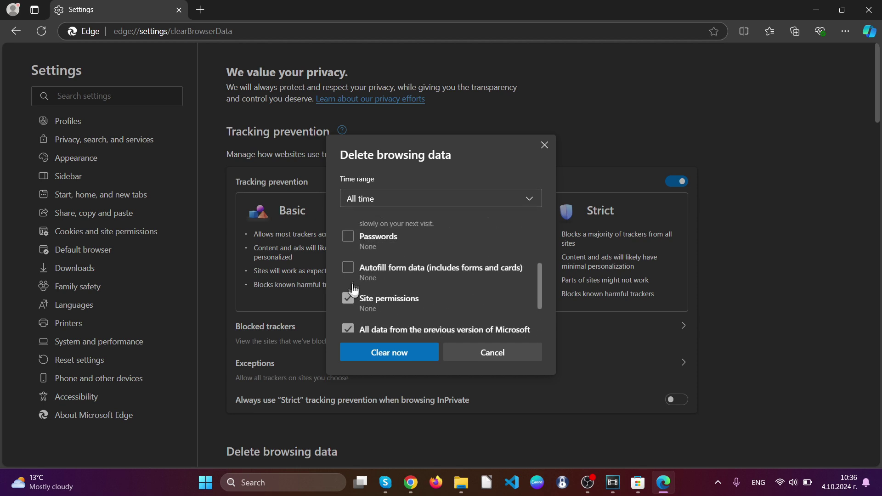
left_click(350, 274)
scroll(351, 275, "up", 2)
scroll(379, 287, "down", 4)
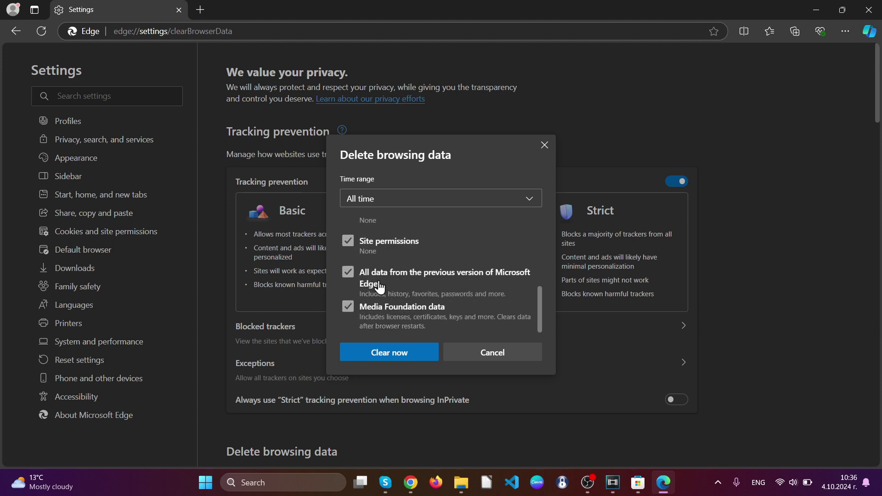
left_click(390, 354)
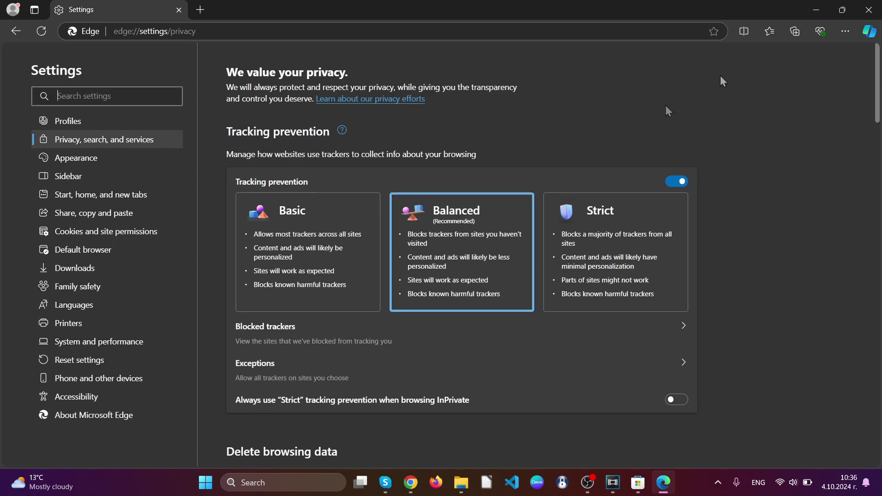
left_click(869, 10)
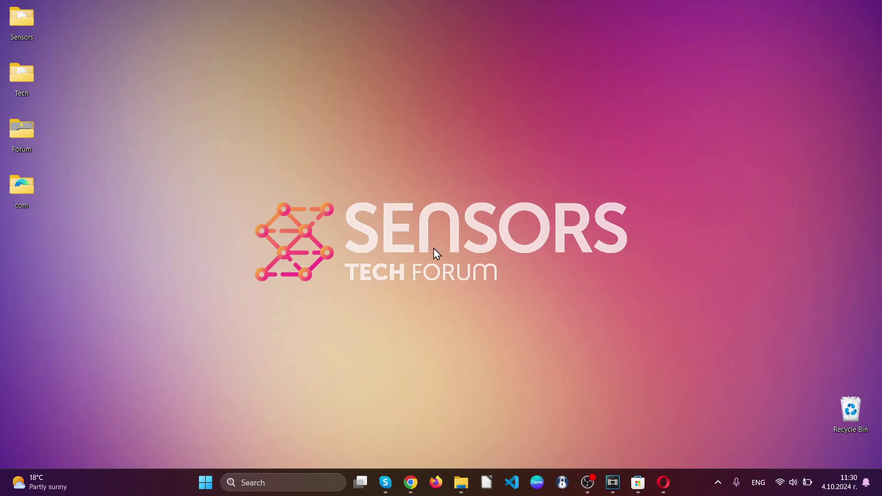
- Switch to Opera, remove the Search all Tabs extension, and close the feedback tab
left_click(664, 482)
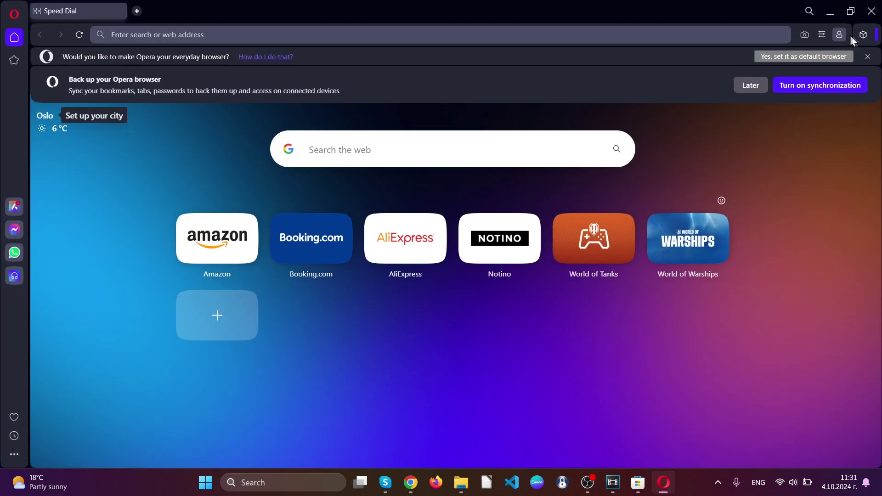
left_click(865, 35)
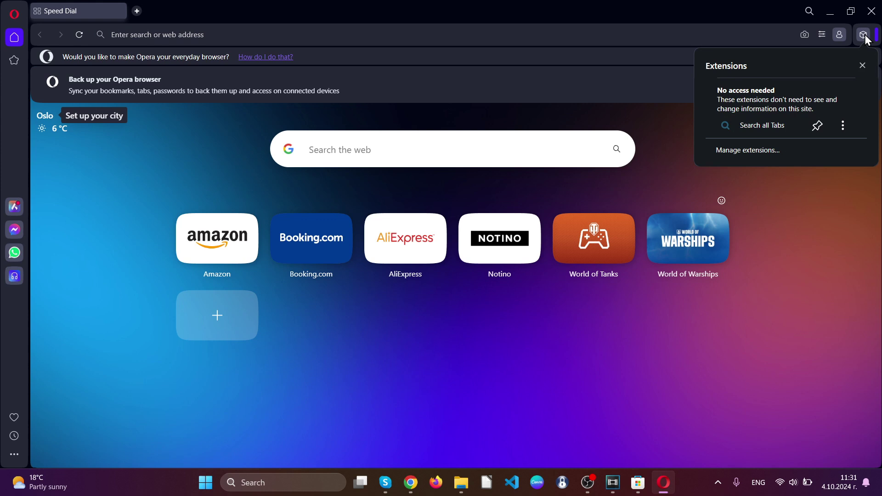
left_click(843, 127)
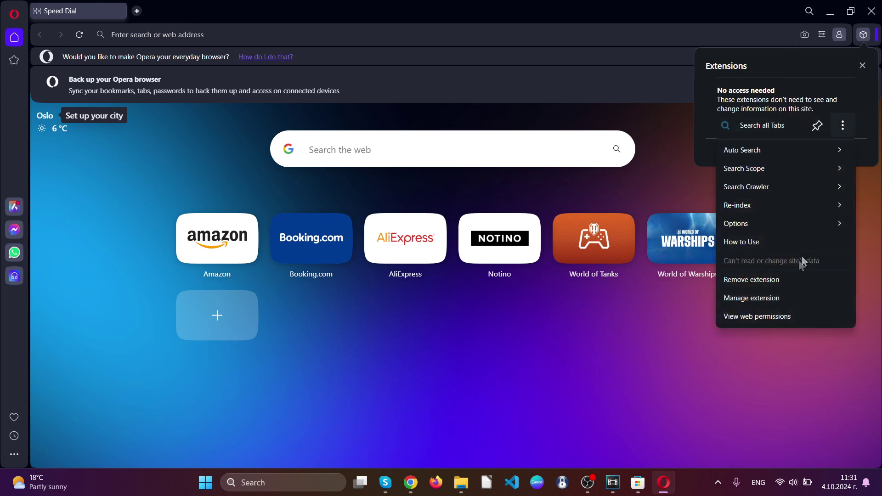
left_click(793, 278)
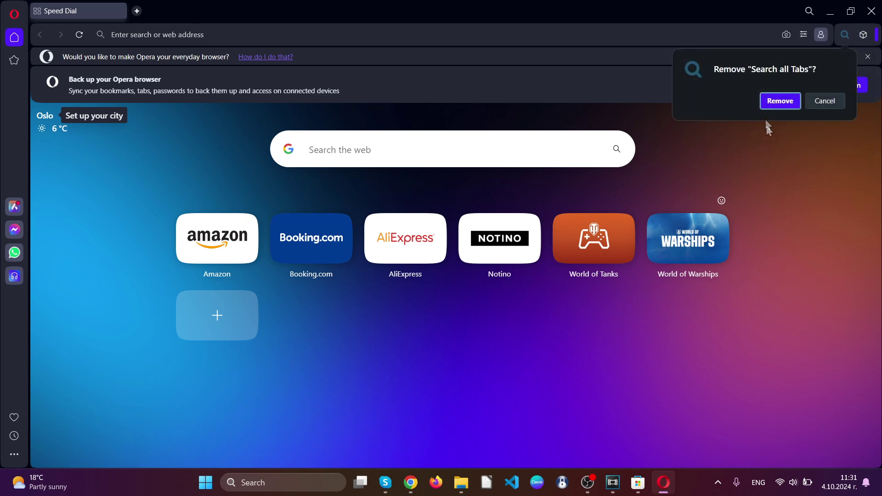
left_click(769, 105)
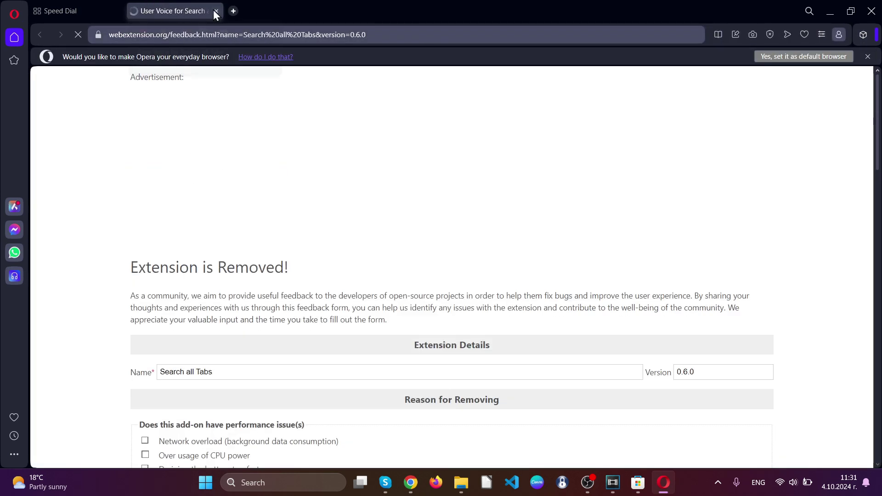
left_click(213, 10)
- Go to opera://settings and open the Delete browsing data dialog from the privacy and security settings
left_click(192, 34)
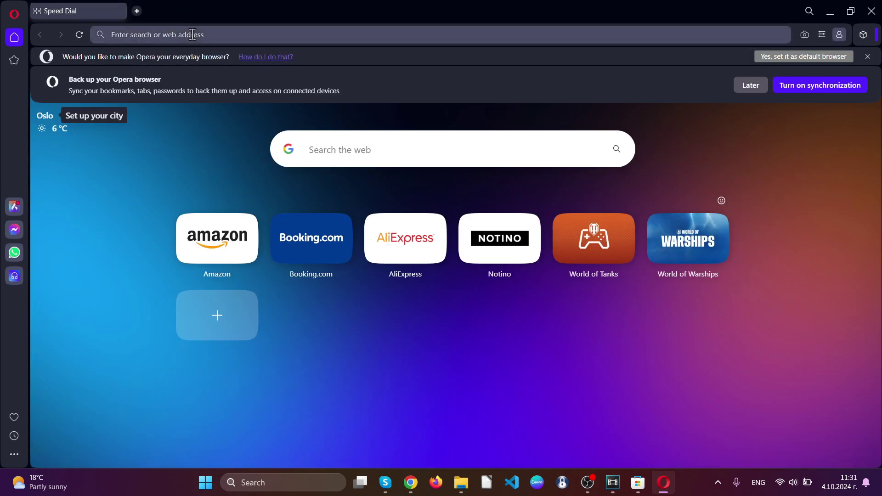
type("opera/settings")
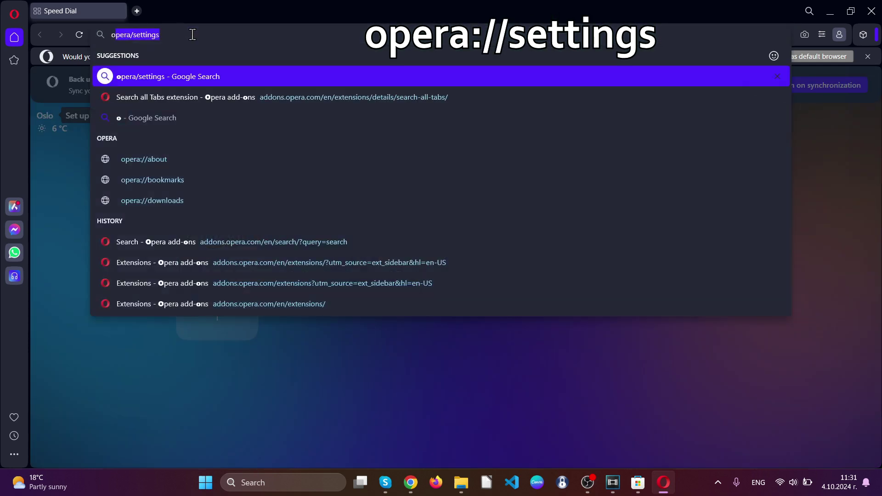
type("opera://settings")
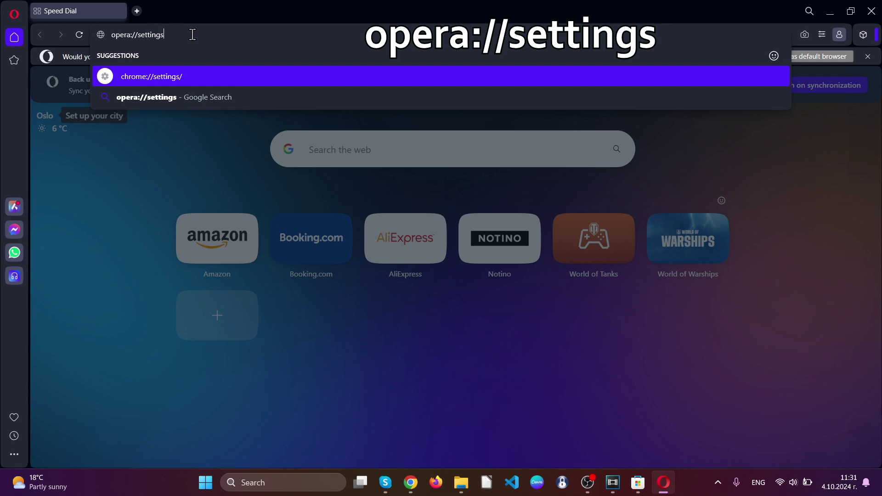
key("Return")
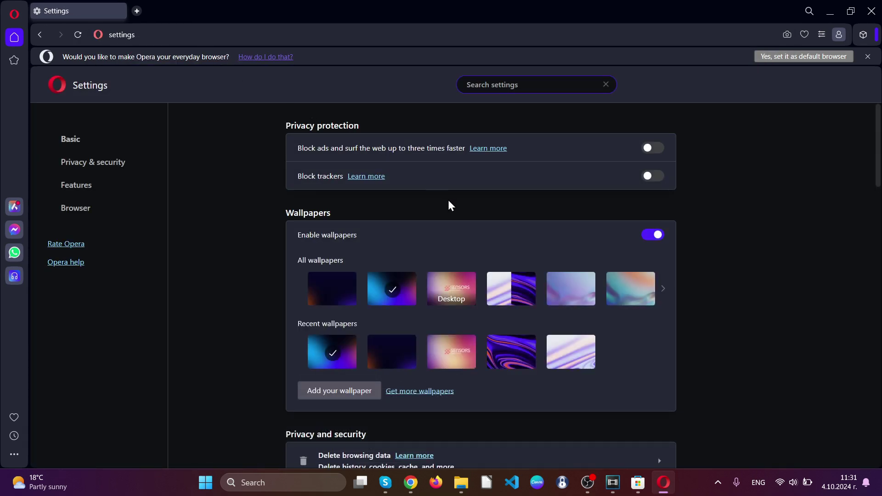
left_click(87, 165)
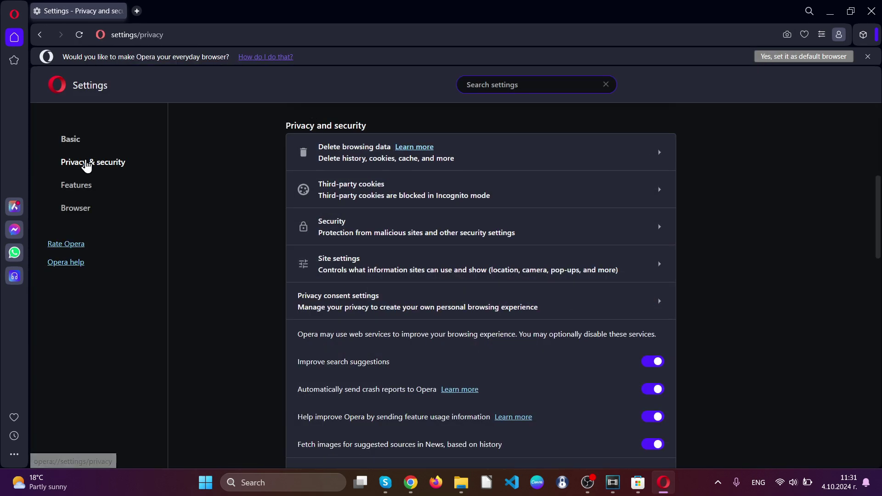
left_click(342, 154)
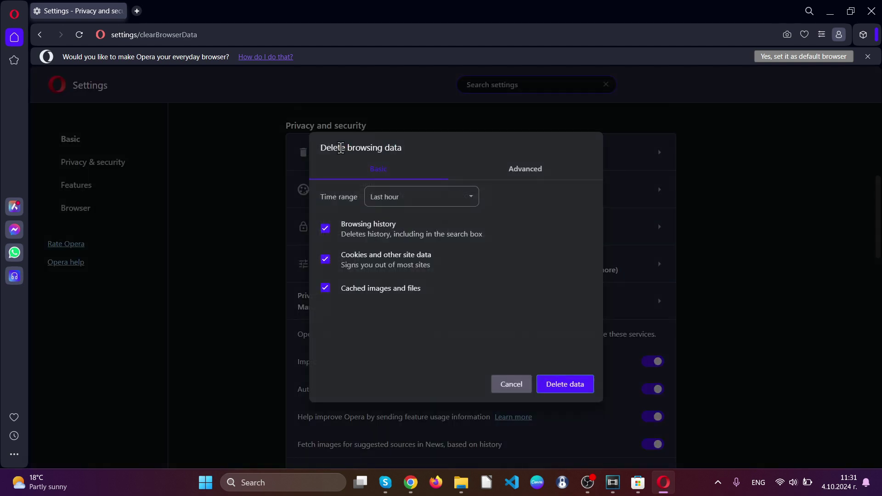
- Delete all advanced browsing data types except passwords for all time, including autofill form data, site settings and hosted app data, and close Opera
left_click(520, 174)
left_click(449, 197)
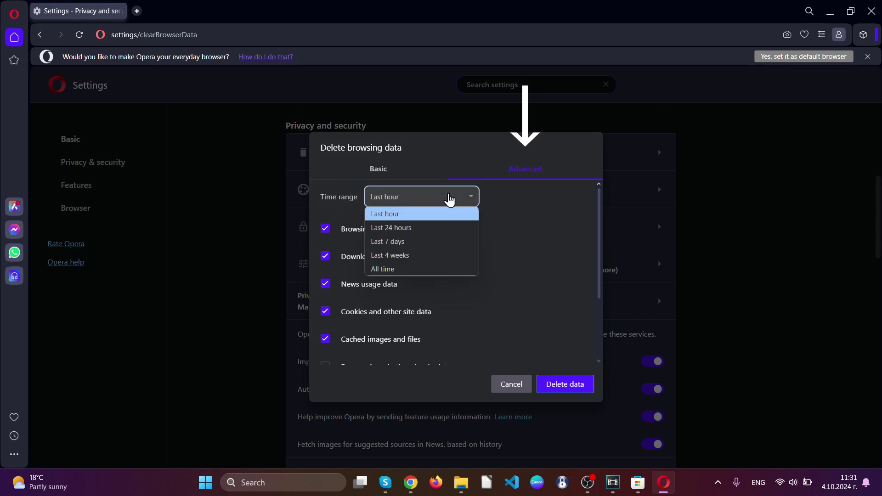
left_click(421, 266)
scroll(420, 265, "down", 2)
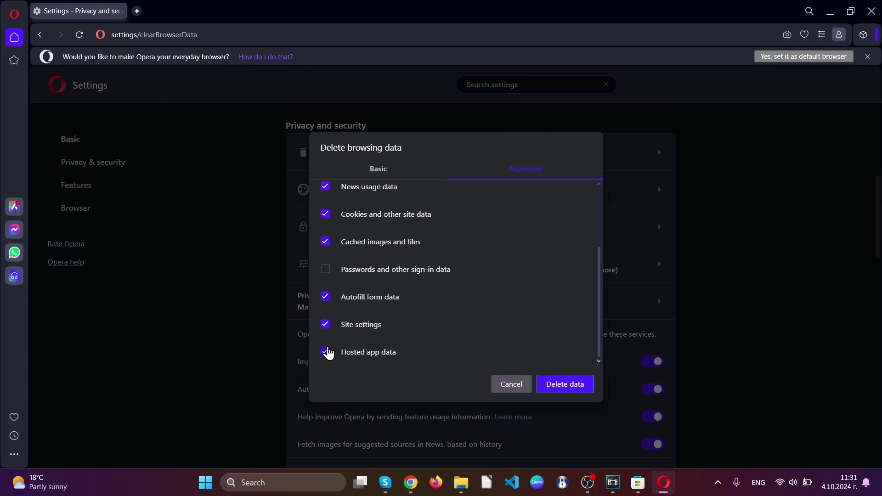
left_click(566, 384)
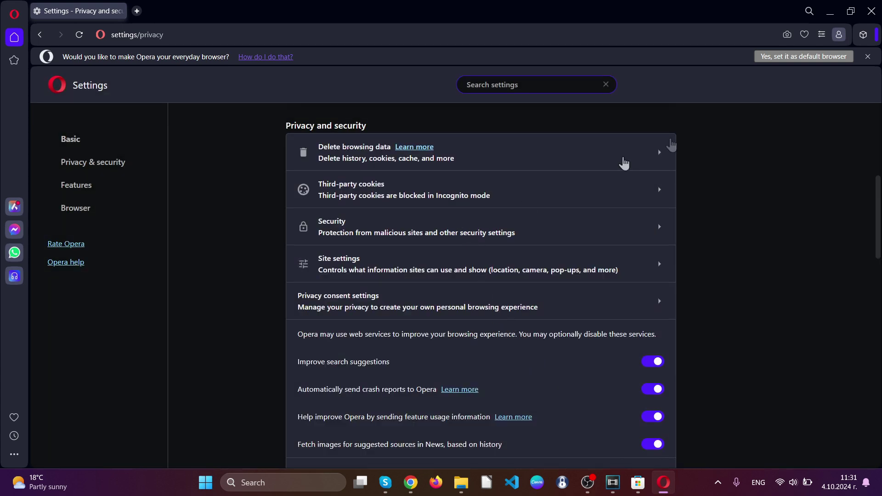
left_click(876, 12)
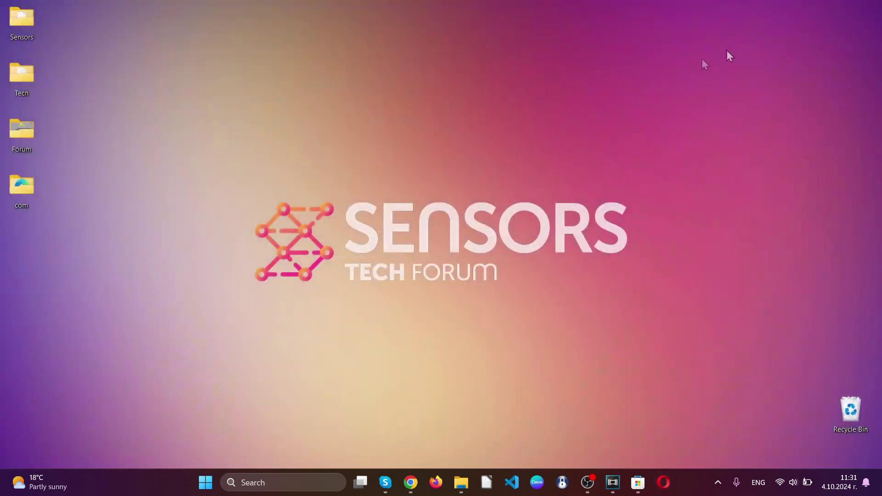